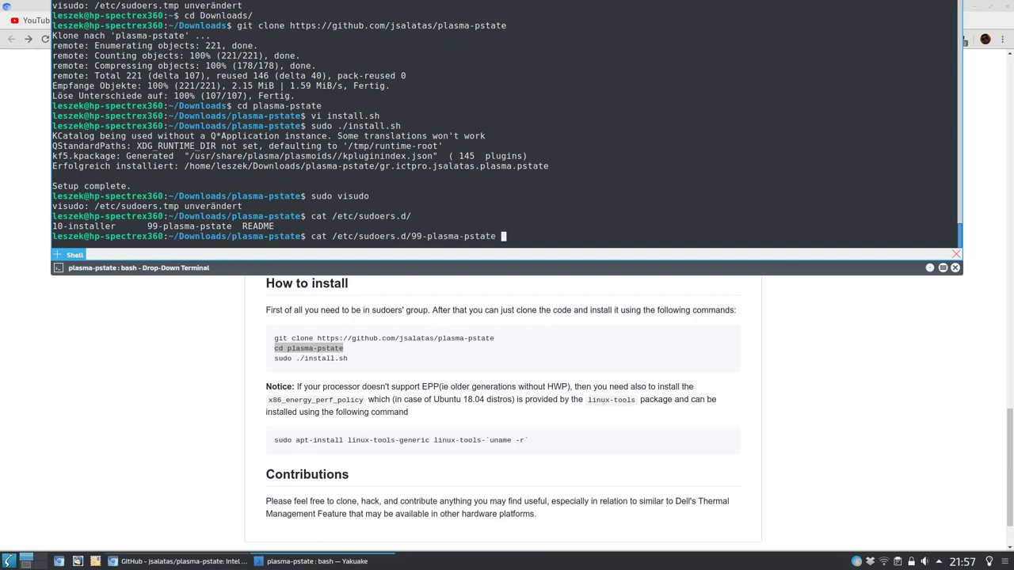
Print the contents of /etc/sudoers.d/99-plasma-pstate in the terminal, using sudo for read access.
{"action": "key", "text": "Return"}
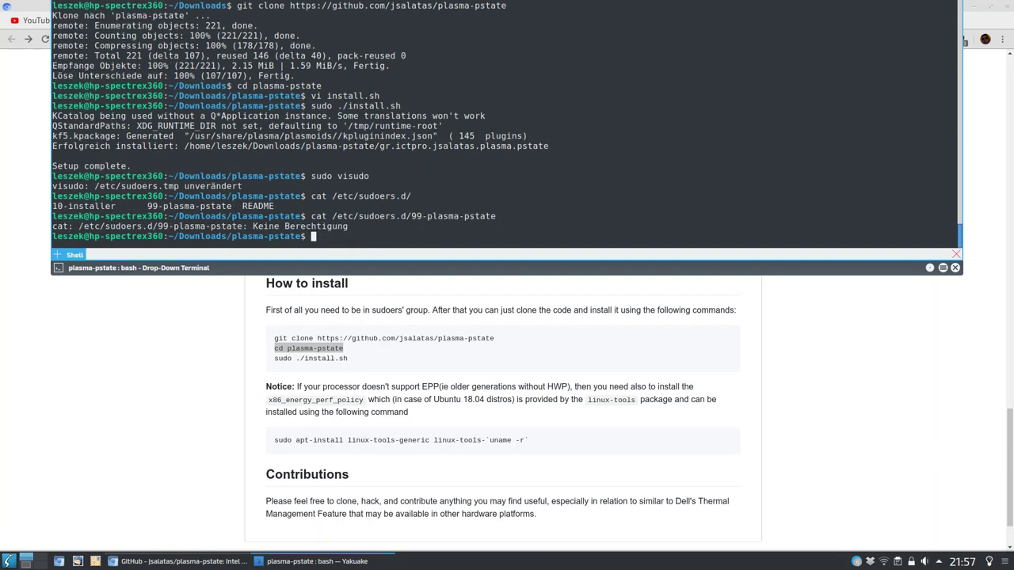
{"action": "key", "text": "Up"}
{"action": "key", "text": "Home"}
{"action": "type", "text": "sudo"}
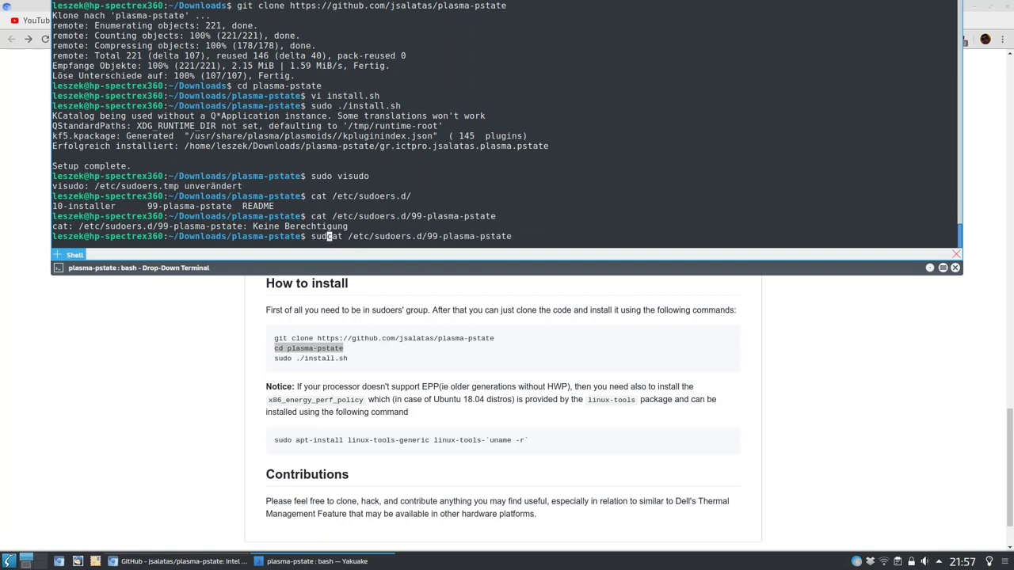
{"action": "key", "text": "Return"}
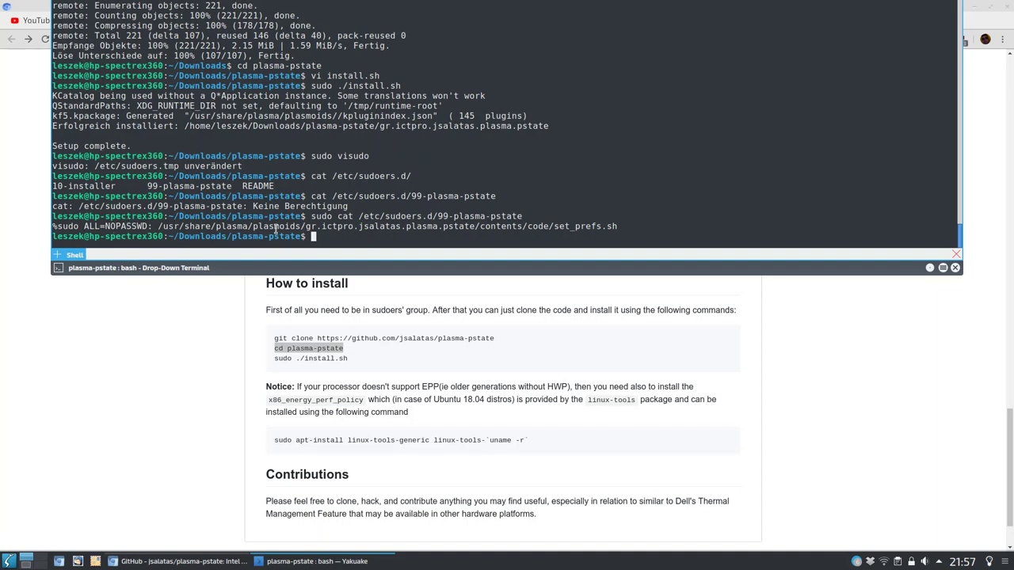
Copy the set_prefs.sh path from the sudoers rule and open that script in vi, without the trailing # in the path.
{"action": "double_click", "coordinate": [543, 227]}
{"action": "key", "text": "ctrl+c"}
{"action": "type", "text": "vi"}
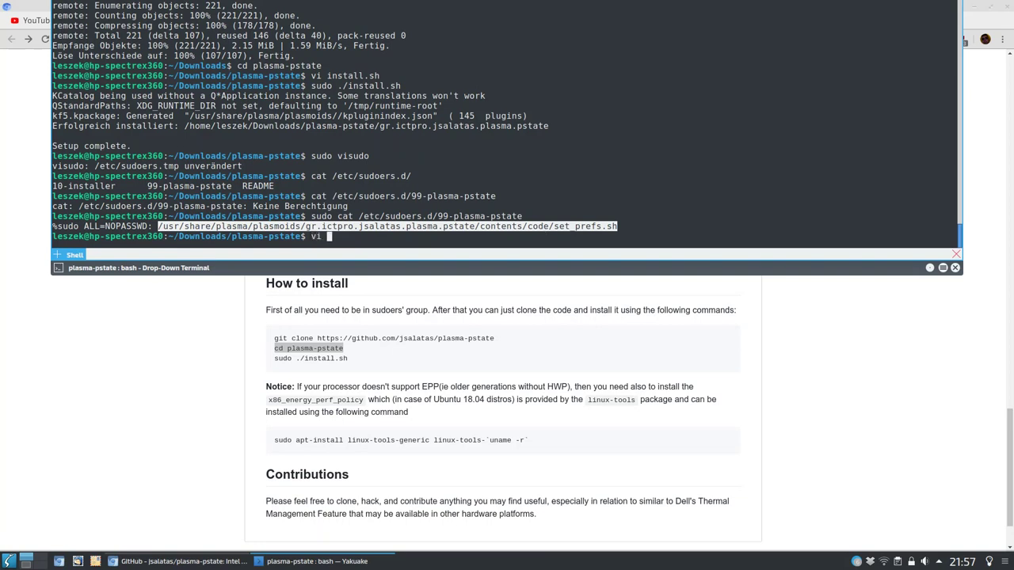
{"action": "middle_click", "coordinate": [543, 228]}
{"action": "key", "text": "Return"}
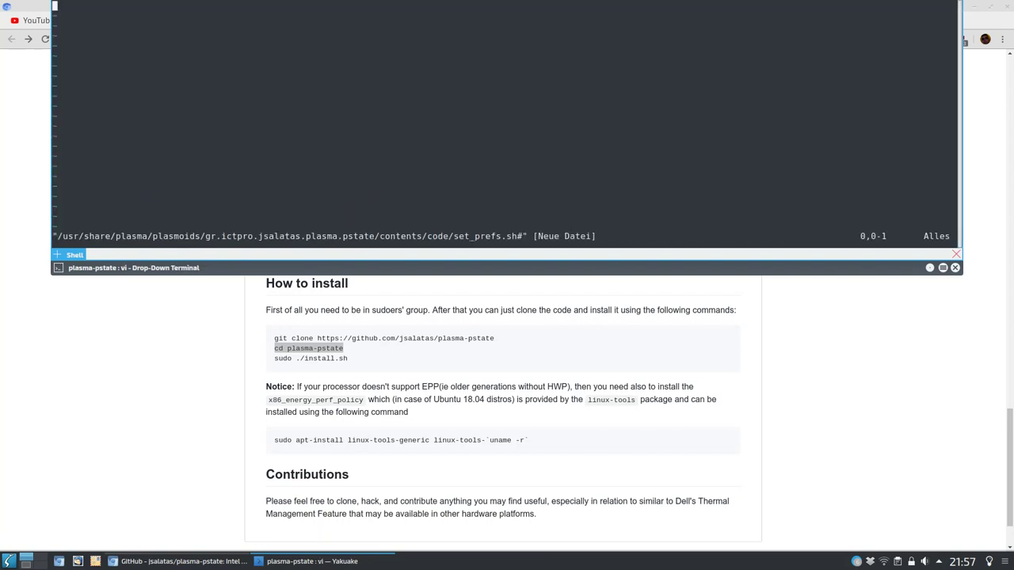
{"action": "type", "text": ":q!"}
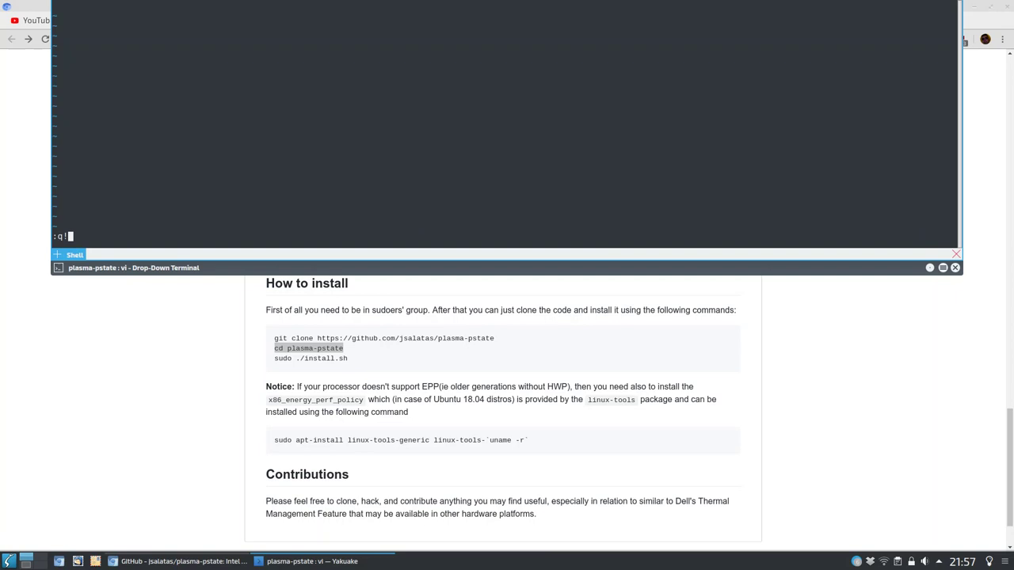
{"action": "key", "text": "Return"}
{"action": "key", "text": "Up"}
{"action": "key", "text": "BackSpace"}
{"action": "key", "text": "Return"}
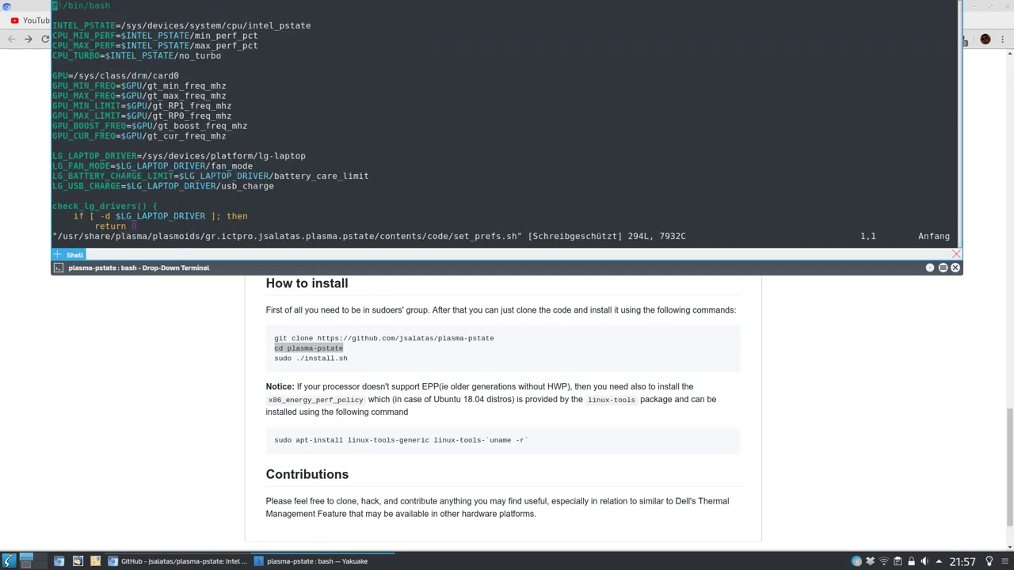
Look through the variable definitions and the first check functions in set_prefs.sh, and quit vi without saving.
{"action": "key", "text": "braceright"}
{"action": "key", "text": "braceright"}
{"action": "key", "text": "braceright"}
{"action": "key", "text": "braceright"}
{"action": "key", "text": "Down"}
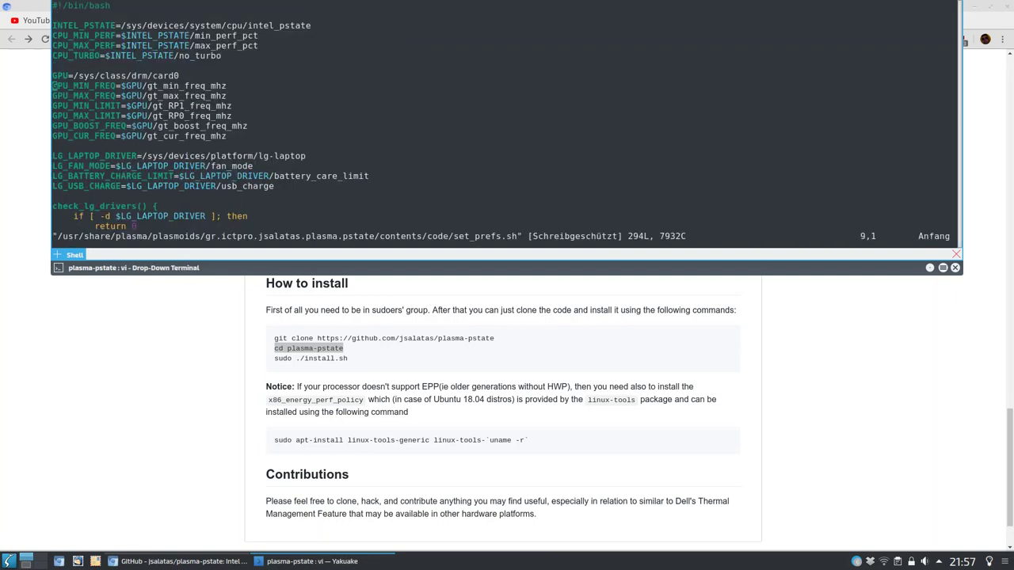
{"action": "key", "text": "Down"}
{"action": "key", "text": "Down"}
{"action": "key", "text": "Down"}
{"action": "key", "text": "Down"}
{"action": "key", "text": "Down"}
{"action": "key", "text": "Down"}
{"action": "key", "text": "Down"}
{"action": "key", "text": "Down"}
{"action": "key", "text": "Down"}
{"action": "key", "text": "Down"}
{"action": "key", "text": "Down"}
{"action": "key", "text": "Down"}
{"action": "key", "text": "Down"}
{"action": "key", "text": "Down"}
{"action": "key", "text": "Up"}
{"action": "key", "text": "Up"}
{"action": "key", "text": "Up"}
{"action": "key", "text": "Up"}
{"action": "key", "text": "Up"}
{"action": "key", "text": "Up"}
{"action": "key", "text": "Up"}
{"action": "key", "text": "Up"}
{"action": "key", "text": "Up"}
{"action": "key", "text": "Up"}
{"action": "key", "text": "Up"}
{"action": "key", "text": "Up"}
{"action": "key", "text": "Up"}
{"action": "key", "text": "Up"}
{"action": "key", "text": "Up"}
{"action": "key", "text": "Up"}
{"action": "key", "text": "Down"}
{"action": "key", "text": "Down"}
{"action": "key", "text": "Down"}
{"action": "key", "text": "Down"}
{"action": "key", "text": "Down"}
{"action": "key", "text": "Down"}
{"action": "key", "text": "Down"}
{"action": "key", "text": "Down"}
{"action": "key", "text": "Down"}
{"action": "key", "text": "Down"}
{"action": "key", "text": "Down"}
{"action": "key", "text": "Down"}
{"action": "type", "text": ":q"}
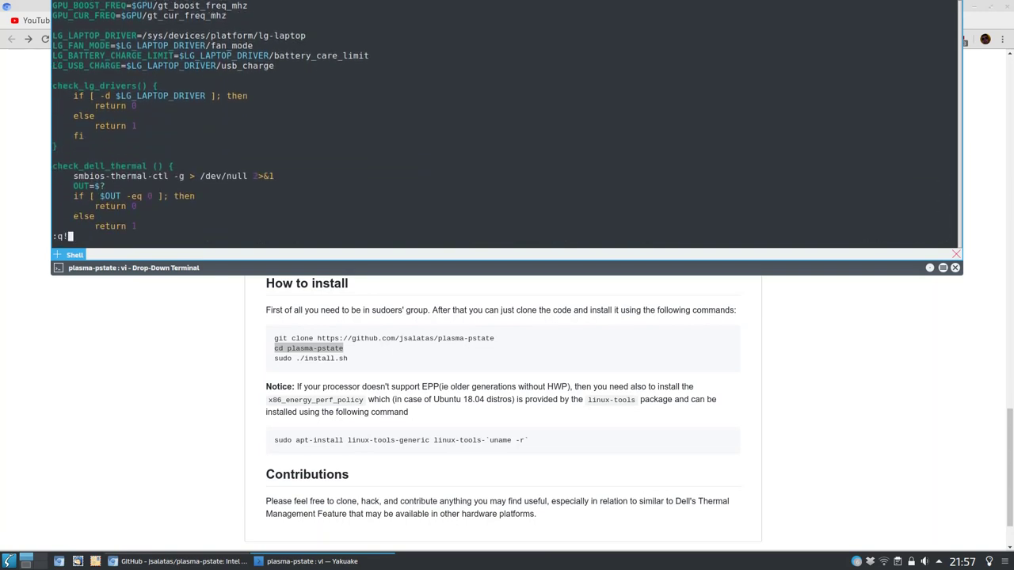
{"action": "key", "text": "Return"}
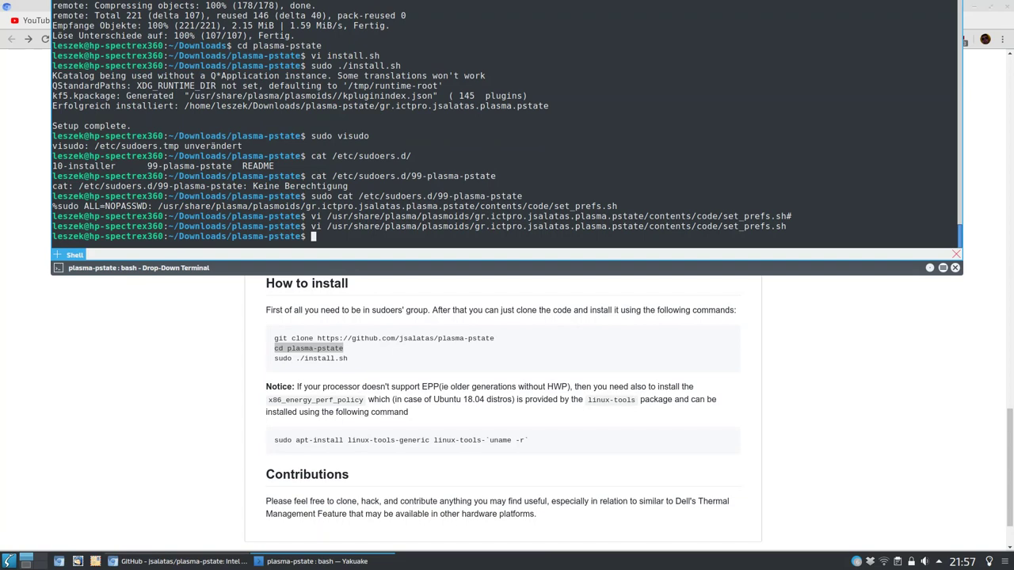
Hide the drop-down terminal and view the plasma-pstate README's "What it is" section on GitHub.
{"action": "key", "text": "F12"}
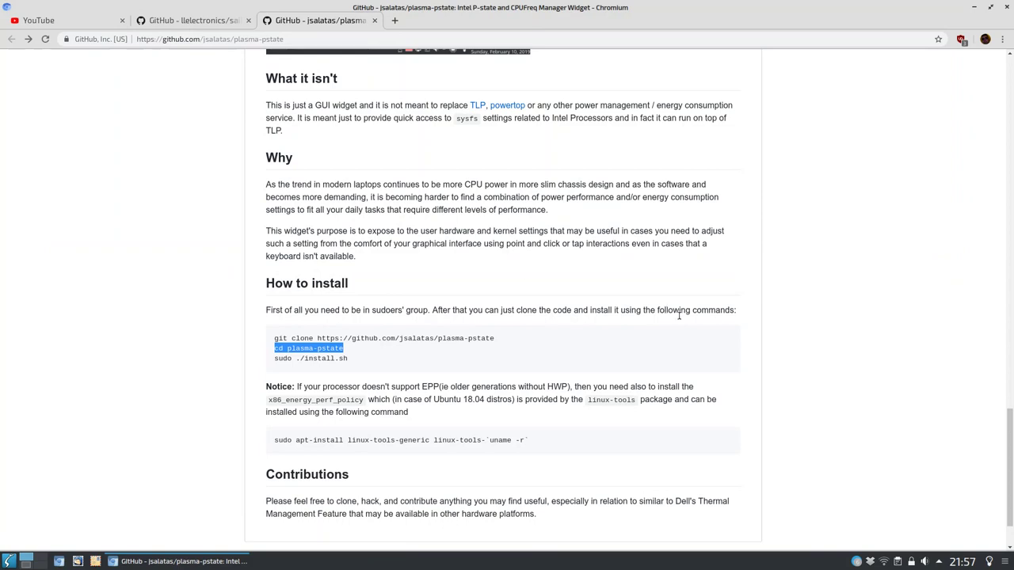
{"action": "scroll", "coordinate": [712, 333], "scroll_direction": "up", "scroll_amount": 10}
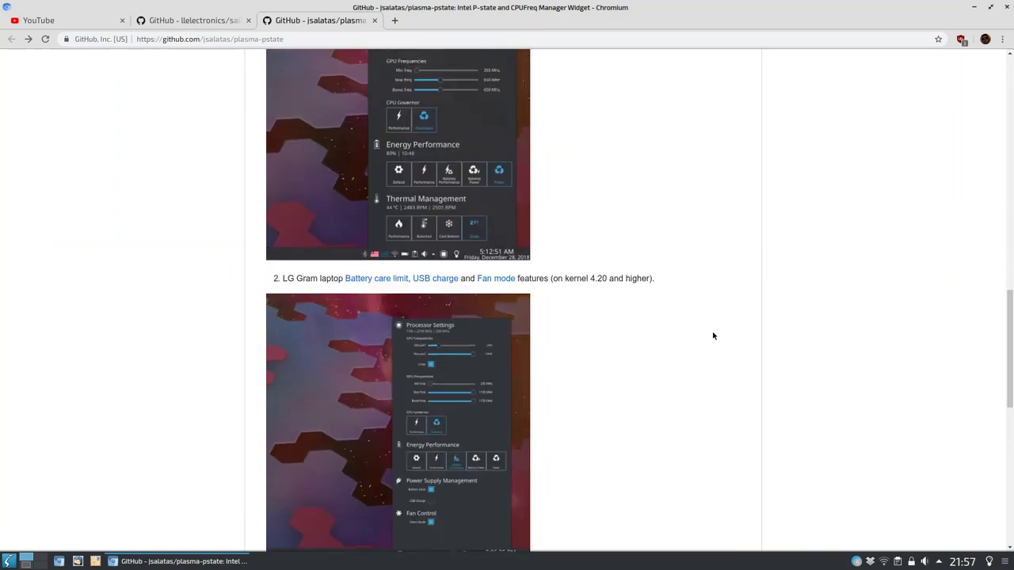
{"action": "scroll", "coordinate": [712, 336], "scroll_direction": "up", "scroll_amount": 5}
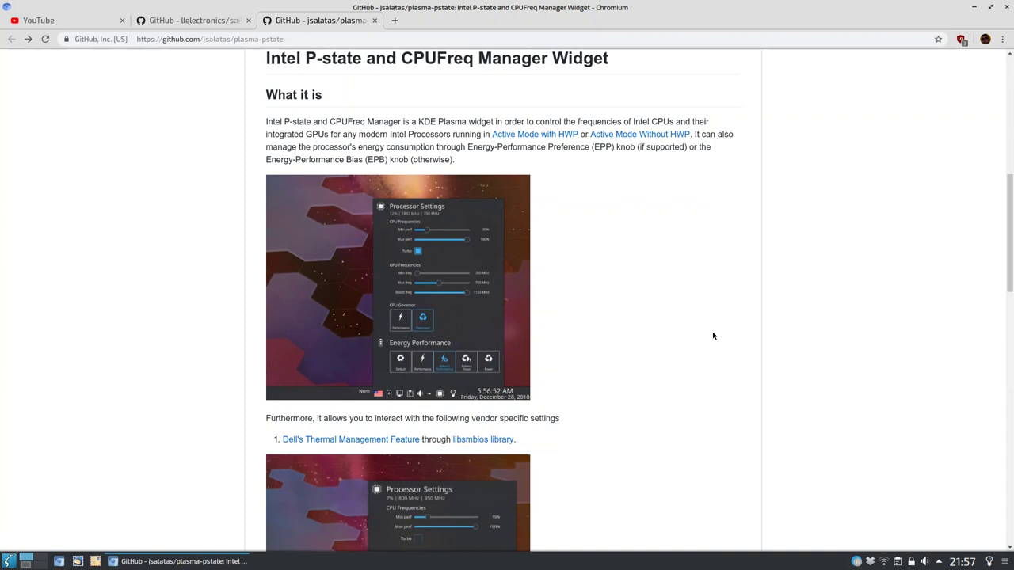
On the second virtual desktop, search the widgets for "cpu" and add Intel P-state and CPUFreq Manager to the panel beside the system tray.
{"action": "key", "text": "ctrl+F2"}
{"action": "left_click", "coordinate": [1004, 562]}
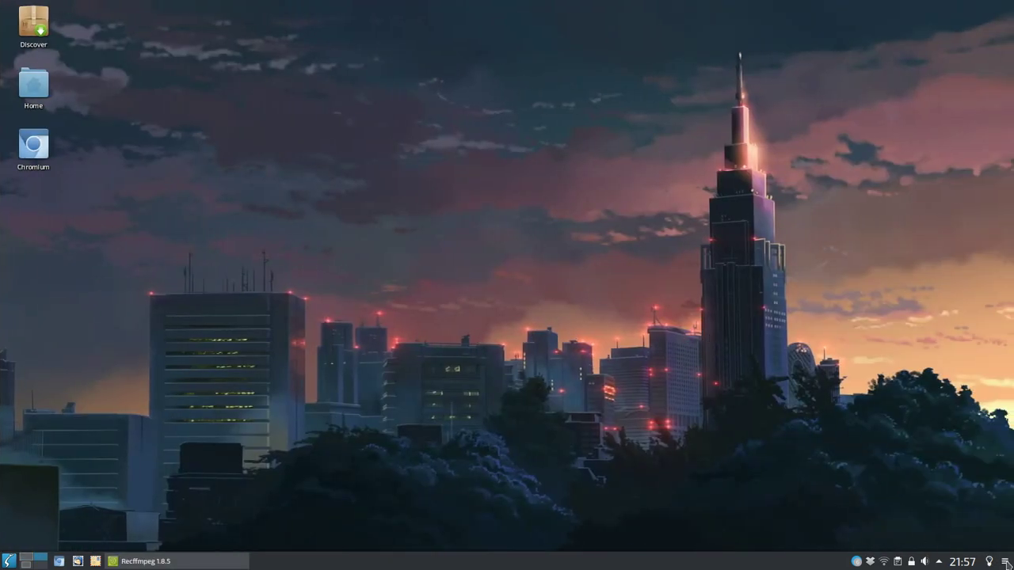
{"action": "left_click", "coordinate": [747, 522]}
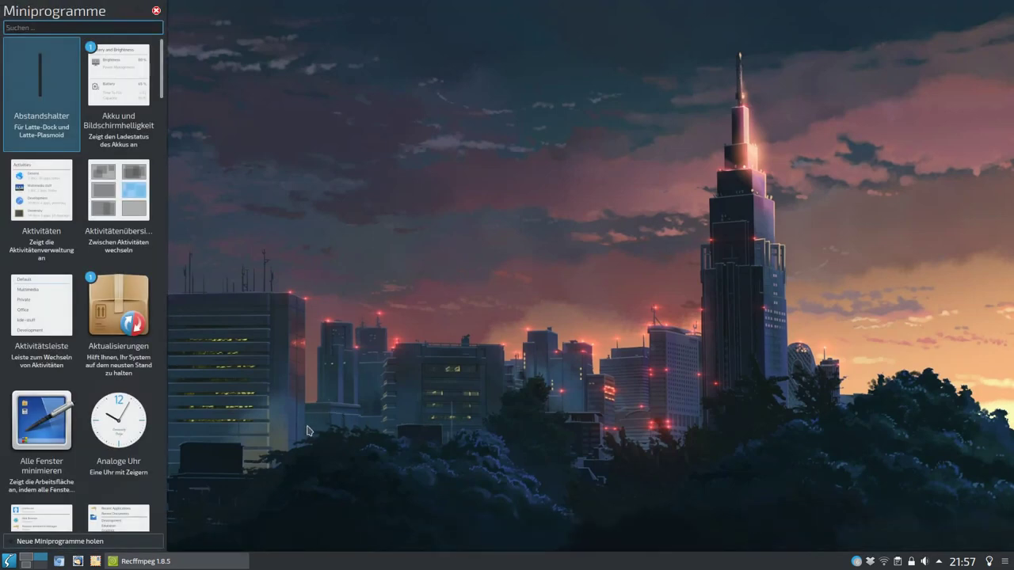
{"action": "type", "text": "ps"}
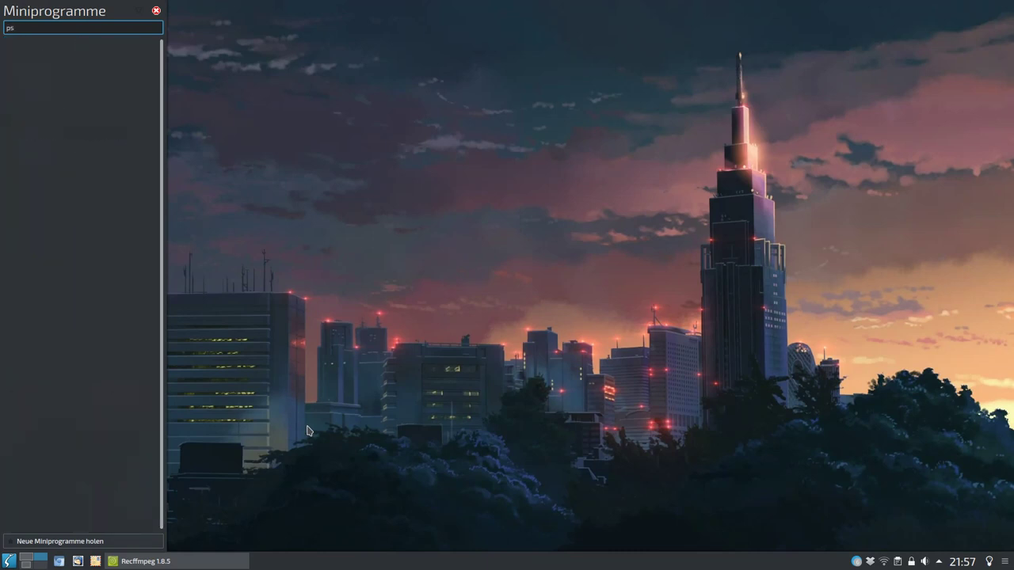
{"action": "key", "text": "BackSpace"}
{"action": "key", "text": "BackSpace"}
{"action": "type", "text": "cpu"}
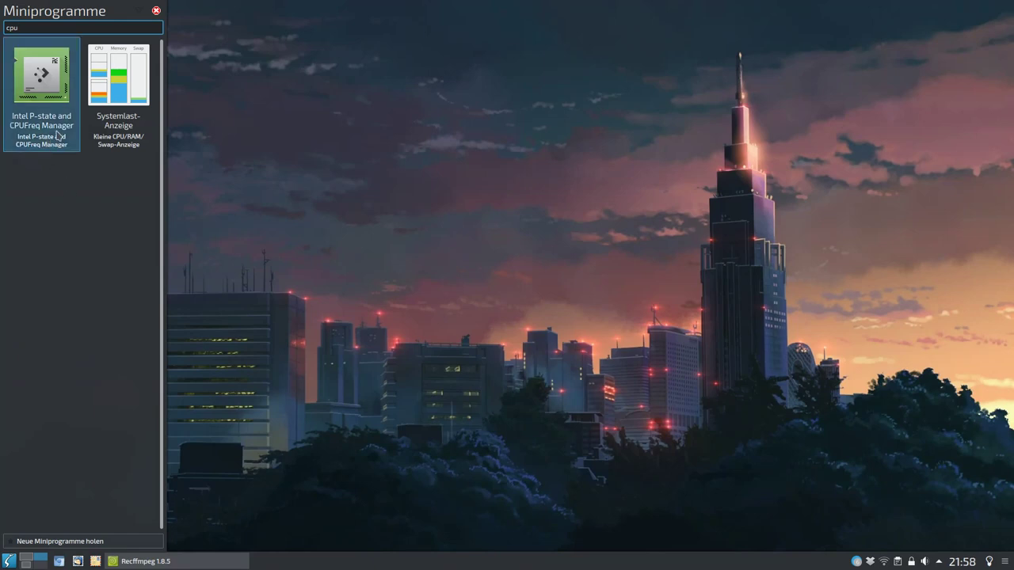
{"action": "left_click_drag", "start_coordinate": [57, 136], "coordinate": [840, 562]}
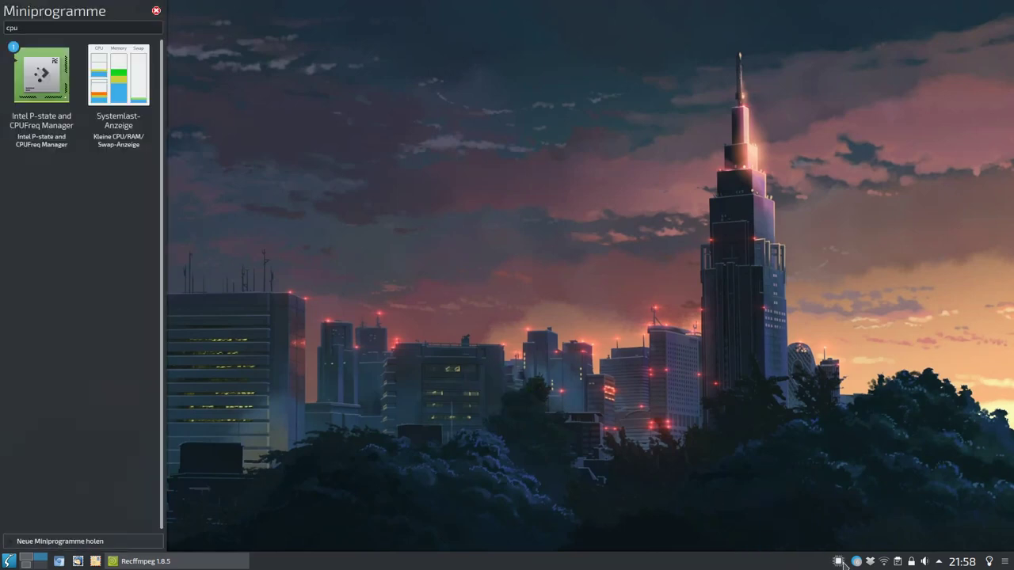
{"action": "left_click", "coordinate": [156, 10]}
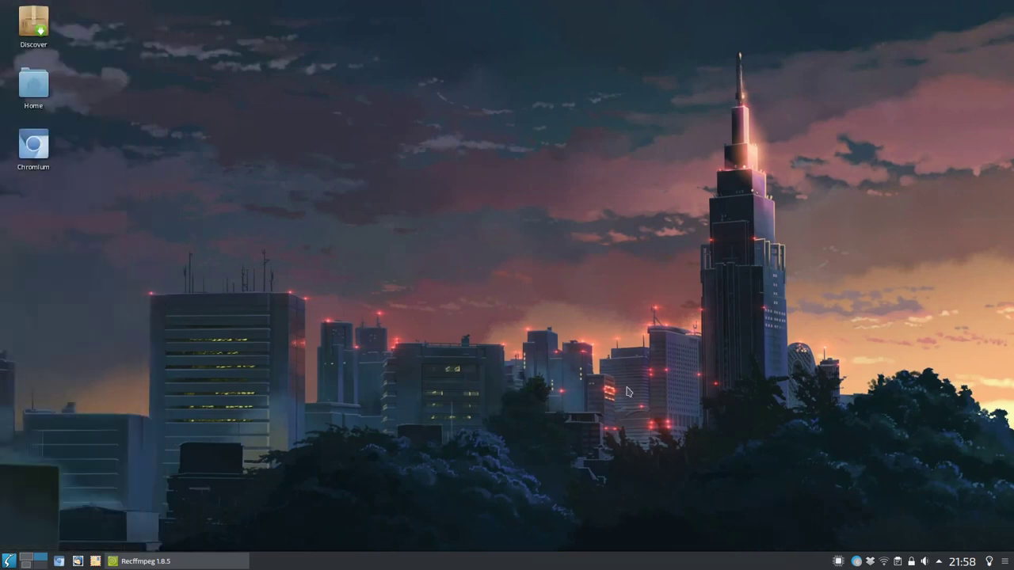
Open the new P-state widget from the panel to examine its Processor Settings and Energy Performance options.
{"action": "mouse_move", "coordinate": [843, 563]}
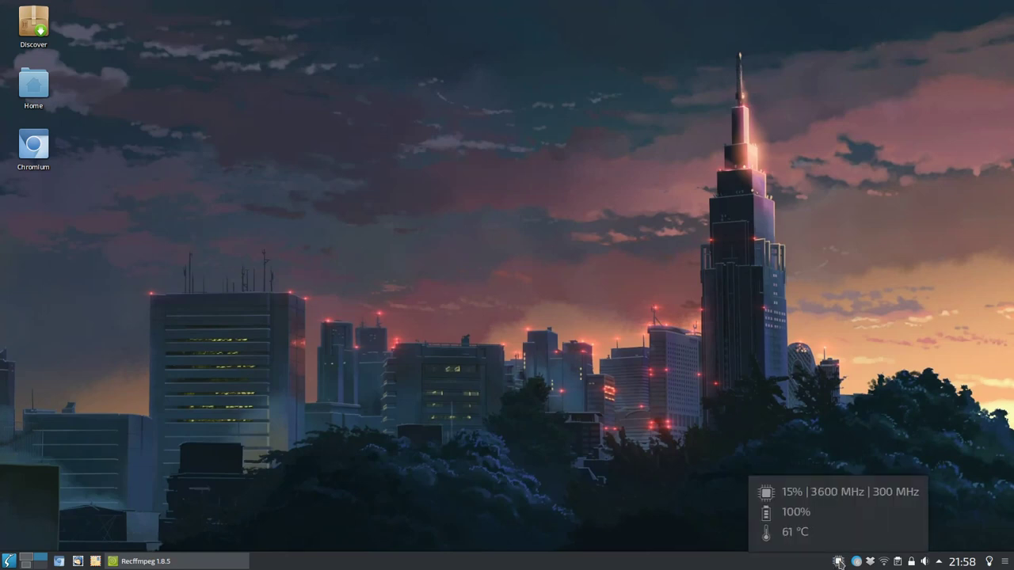
{"action": "left_click", "coordinate": [839, 562]}
{"action": "left_click", "coordinate": [840, 563]}
{"action": "left_click", "coordinate": [839, 562]}
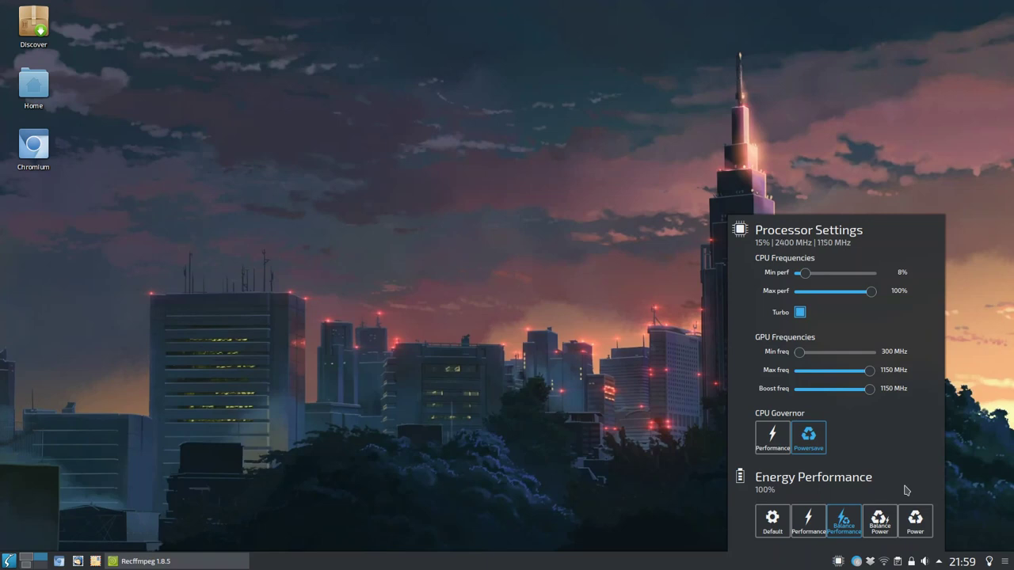
Try the Performance energy profile, switch back to Balance Performance, and close the widget.
{"action": "left_click", "coordinate": [809, 524]}
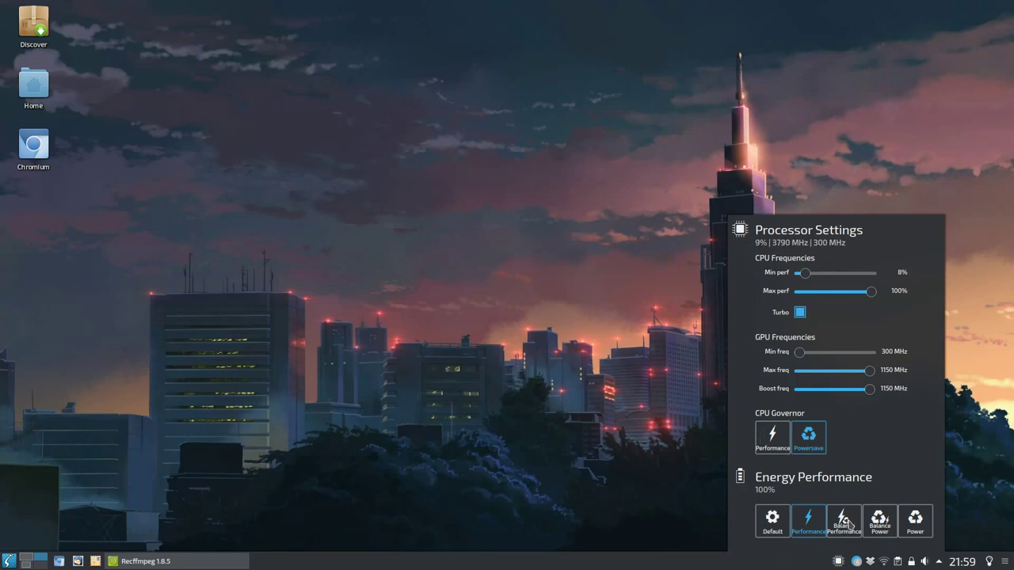
{"action": "left_click", "coordinate": [848, 524]}
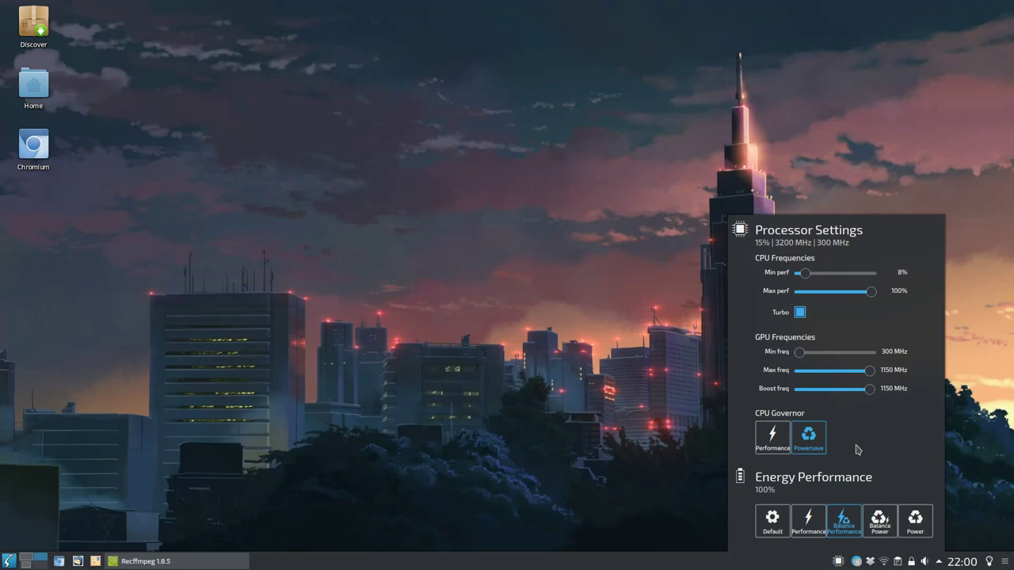
{"action": "left_click", "coordinate": [670, 488]}
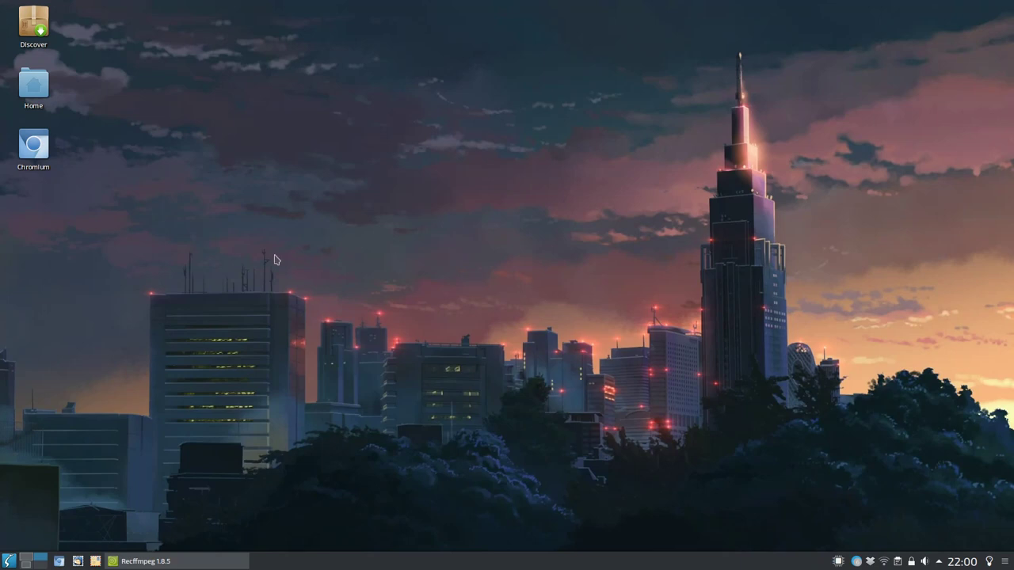
Return to the virtual desktop with Chromium and open a new browser tab.
{"action": "left_click", "coordinate": [28, 561]}
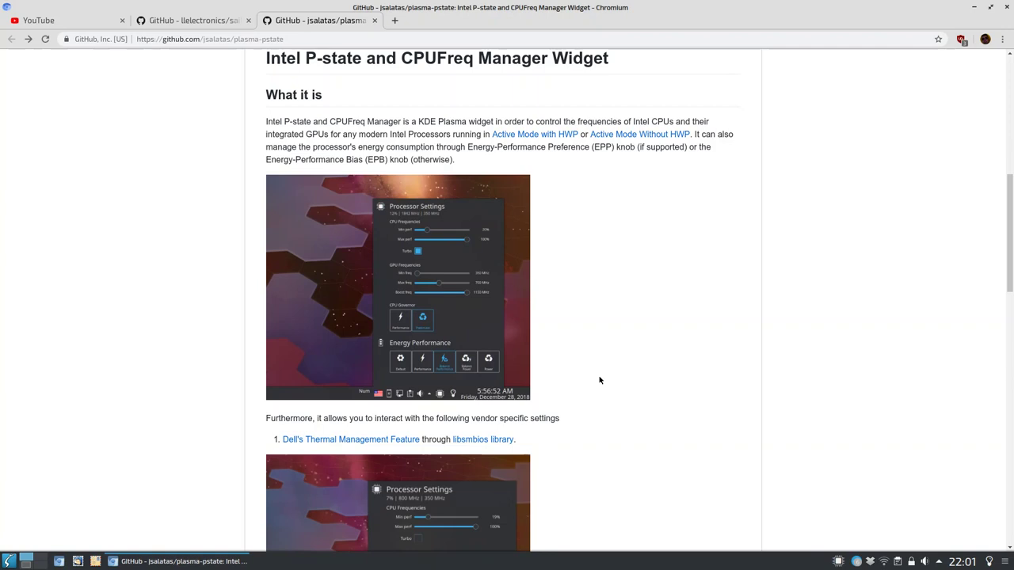
{"action": "key", "text": "ctrl+t"}
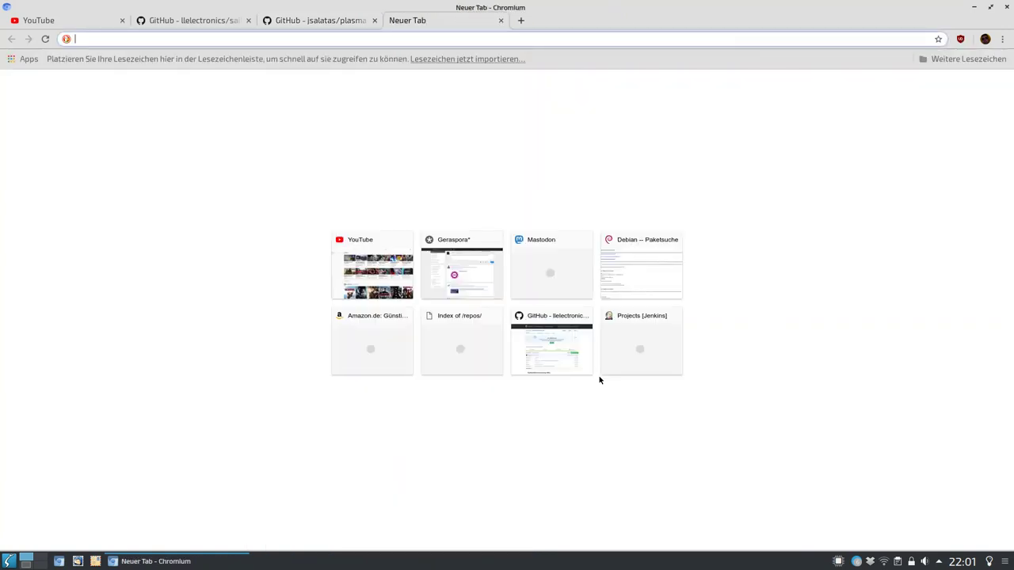
{"action": "type", "text": "vappi"}
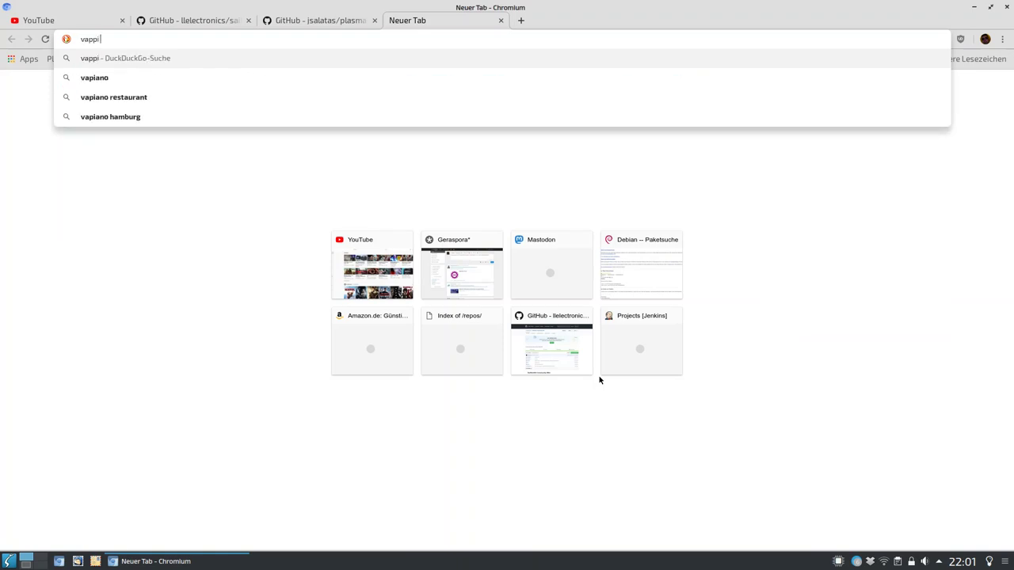
{"action": "type", "text": "ano"}
{"action": "key", "text": "BackSpace"}
{"action": "key", "text": "BackSpace"}
{"action": "key", "text": "BackSpace"}
{"action": "key", "text": "BackSpace"}
{"action": "key", "text": "BackSpace"}
{"action": "key", "text": "BackSpace"}
{"action": "key", "text": "BackSpace"}
{"action": "key", "text": "BackSpace"}
Look up "chromium vaa" and open the suggested Linux Uprising article, going to its "Chromium snap with VAAPI installation" section.
{"action": "type", "text": "chromiun"}
{"action": "key", "text": "BackSpace"}
{"action": "type", "text": "m vaa"}
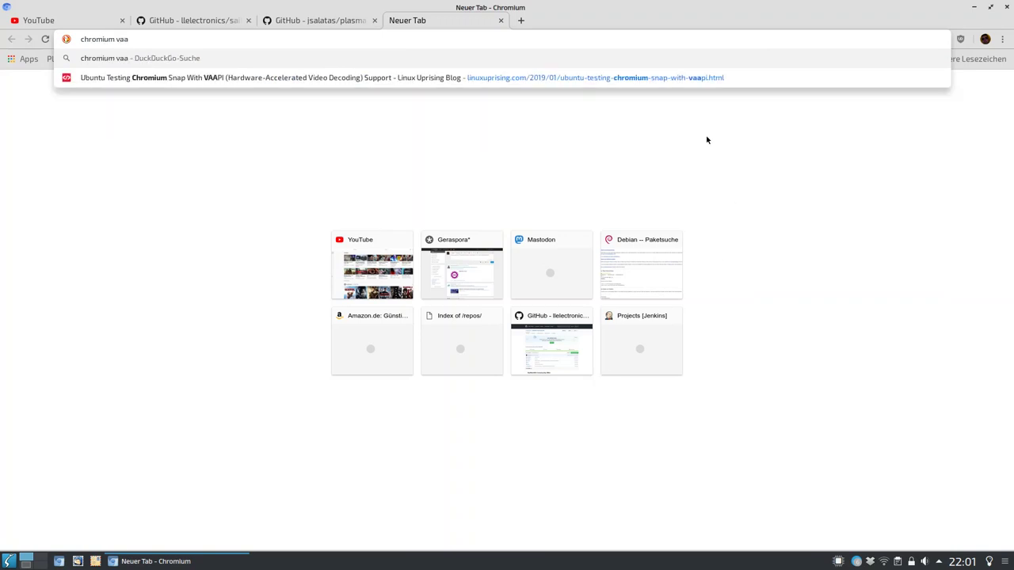
{"action": "left_click", "coordinate": [667, 79]}
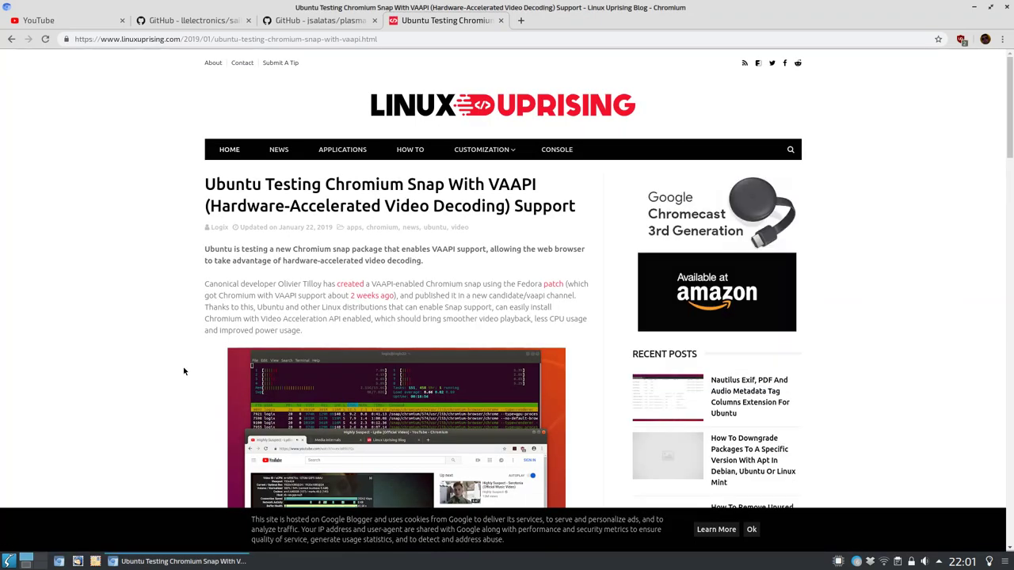
{"action": "scroll", "coordinate": [184, 370], "scroll_direction": "down", "scroll_amount": 4}
{"action": "scroll", "coordinate": [184, 370], "scroll_direction": "up", "scroll_amount": 2}
{"action": "scroll", "coordinate": [184, 370], "scroll_direction": "down", "scroll_amount": 2}
{"action": "scroll", "coordinate": [184, 371], "scroll_direction": "down", "scroll_amount": 6}
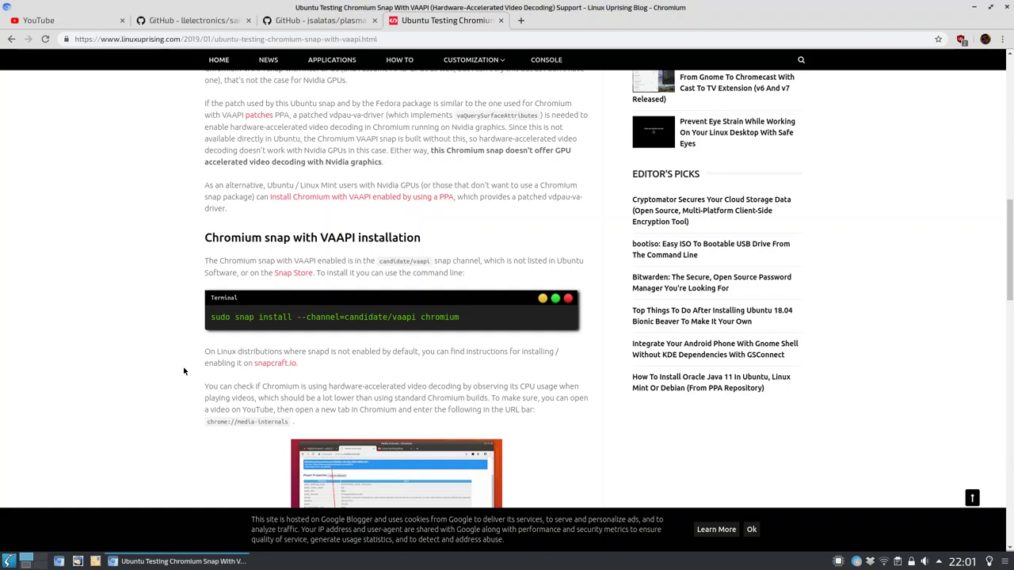
Write the command "sudo apt install snapd" in the drop-down terminal without running it, and hide the terminal.
{"action": "key", "text": "F12"}
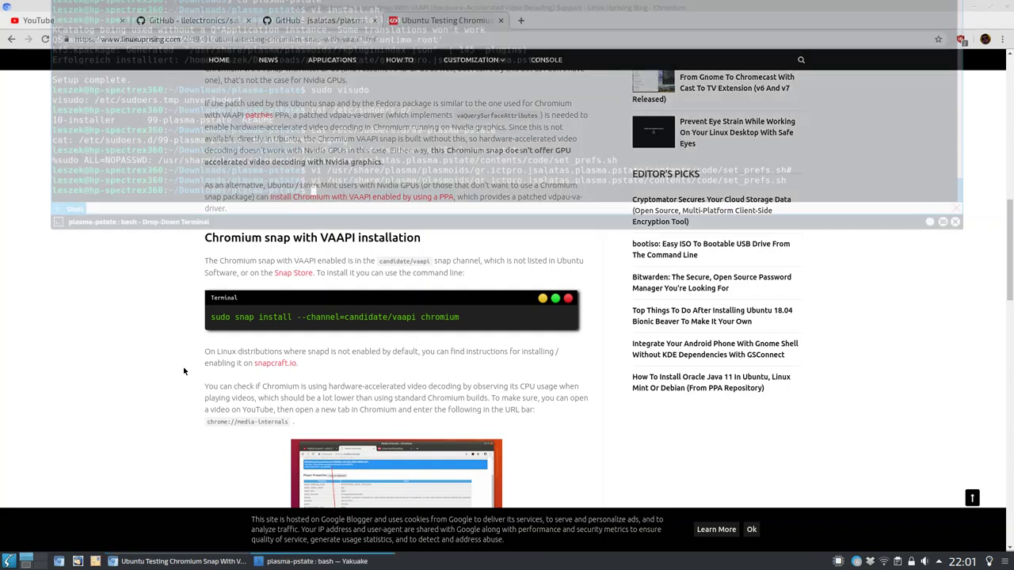
{"action": "type", "text": "sudo ap"}
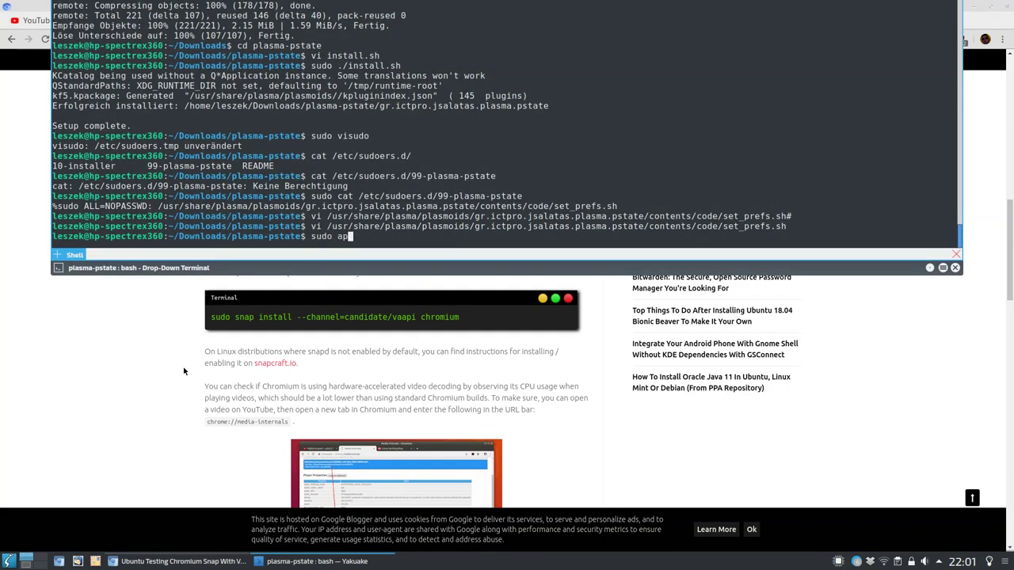
{"action": "type", "text": "t install snapd"}
{"action": "key", "text": "F12"}
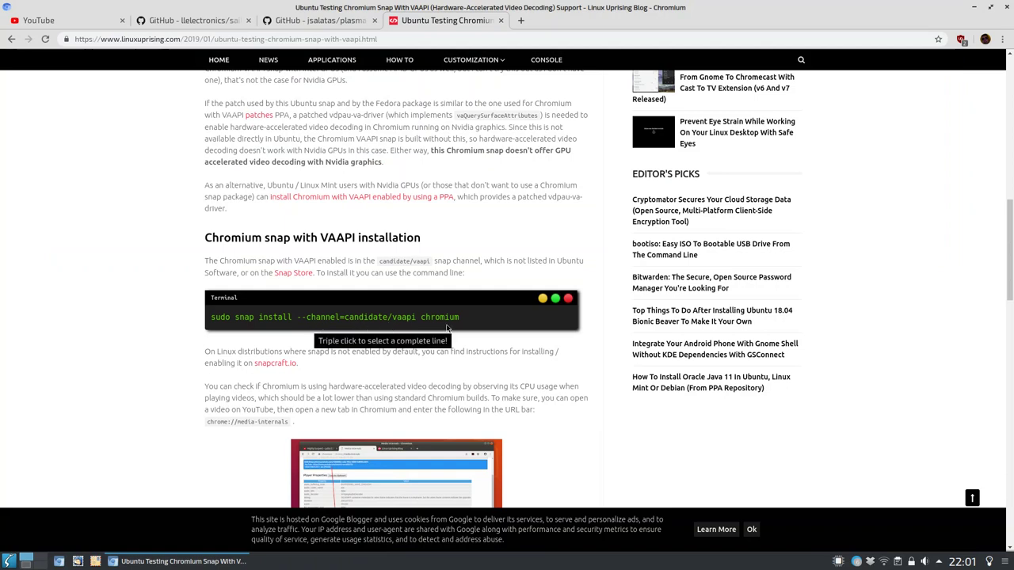
Check Chromium's version information on its About page, and return to the article's VAAPI installation instructions.
{"action": "left_click", "coordinate": [1002, 39]}
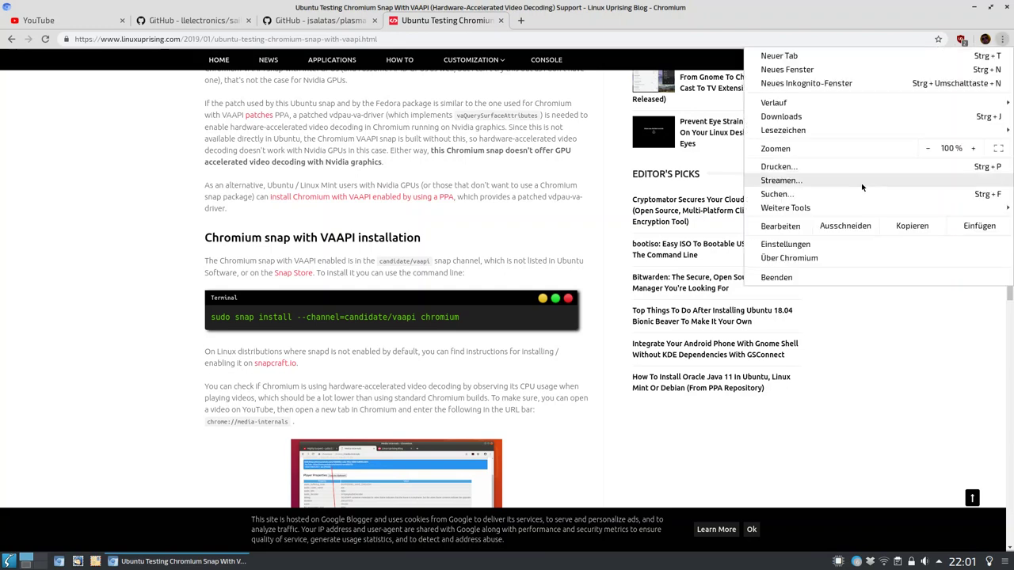
{"action": "left_click", "coordinate": [840, 258]}
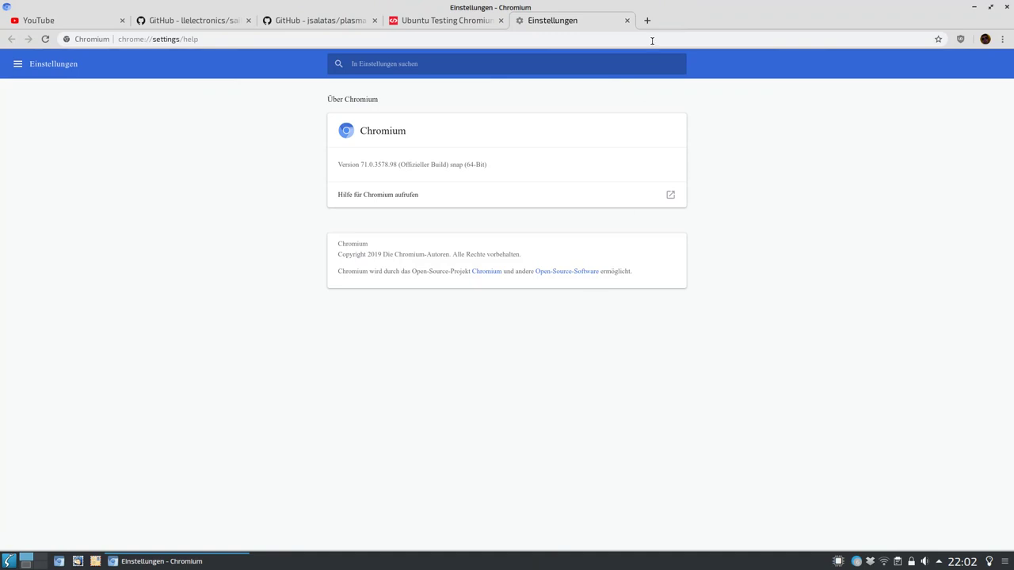
{"action": "left_click", "coordinate": [628, 22]}
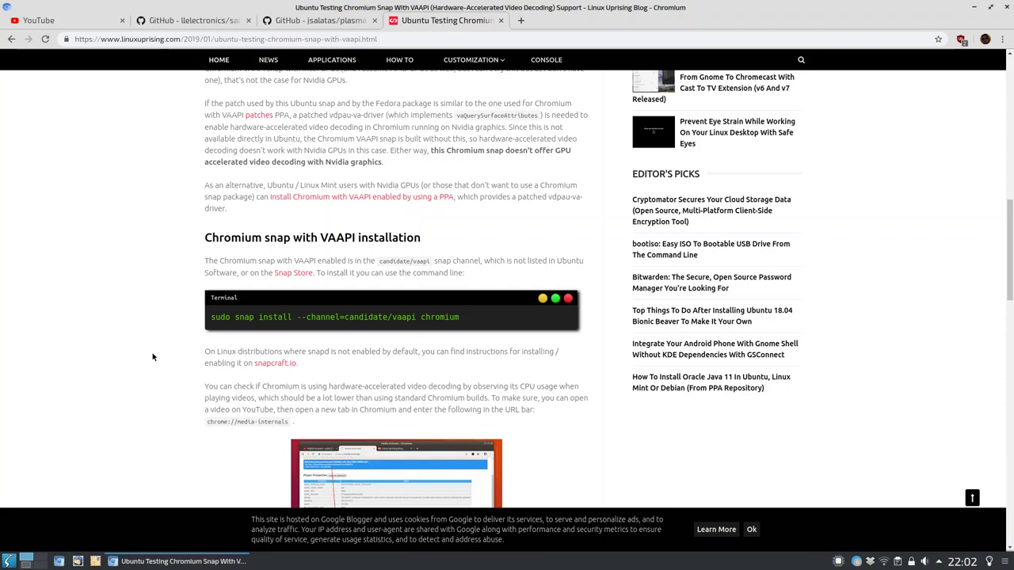
{"action": "scroll", "coordinate": [163, 381], "scroll_direction": "down", "scroll_amount": 2}
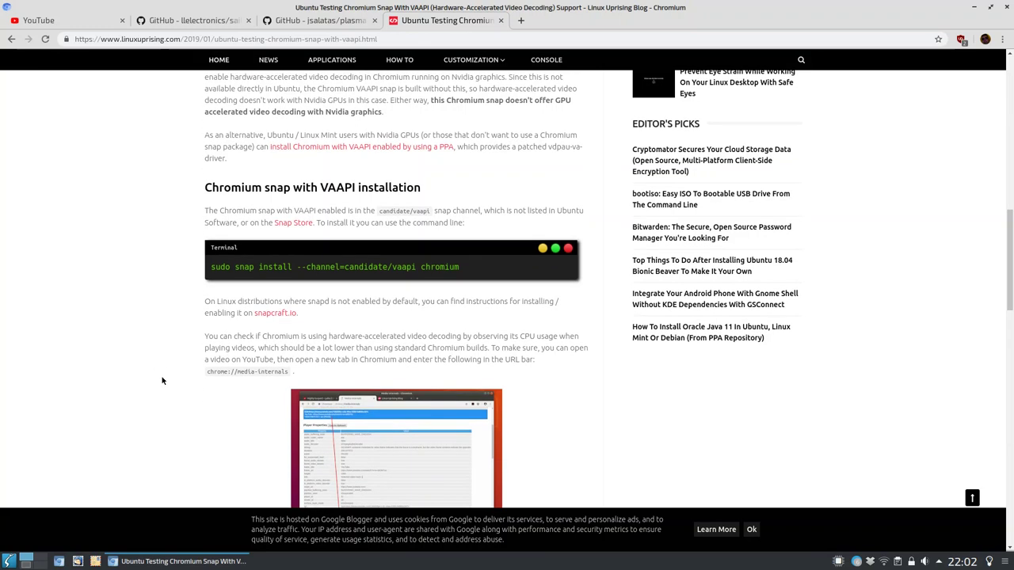